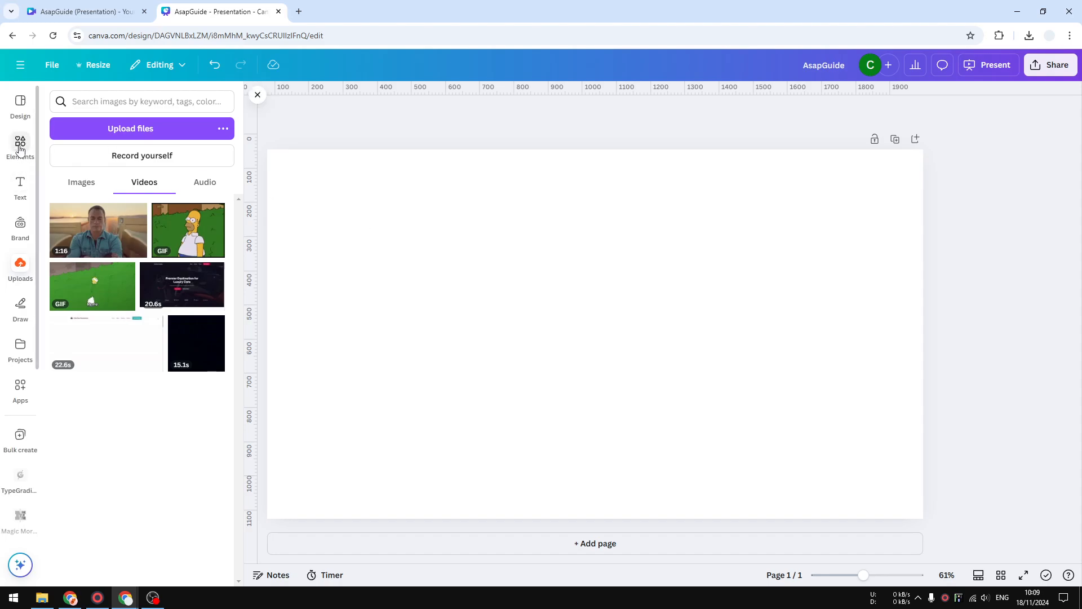
Place the 1:16 uploaded video on the blank page and scrub its preview forward to the scene with the two trucks
click(20, 148)
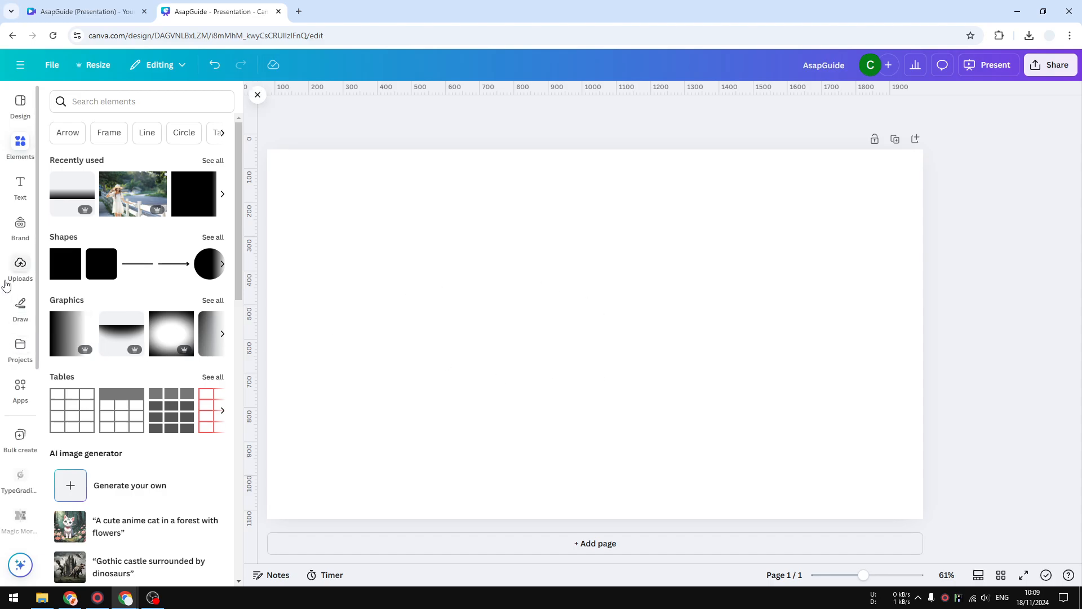
click(20, 264)
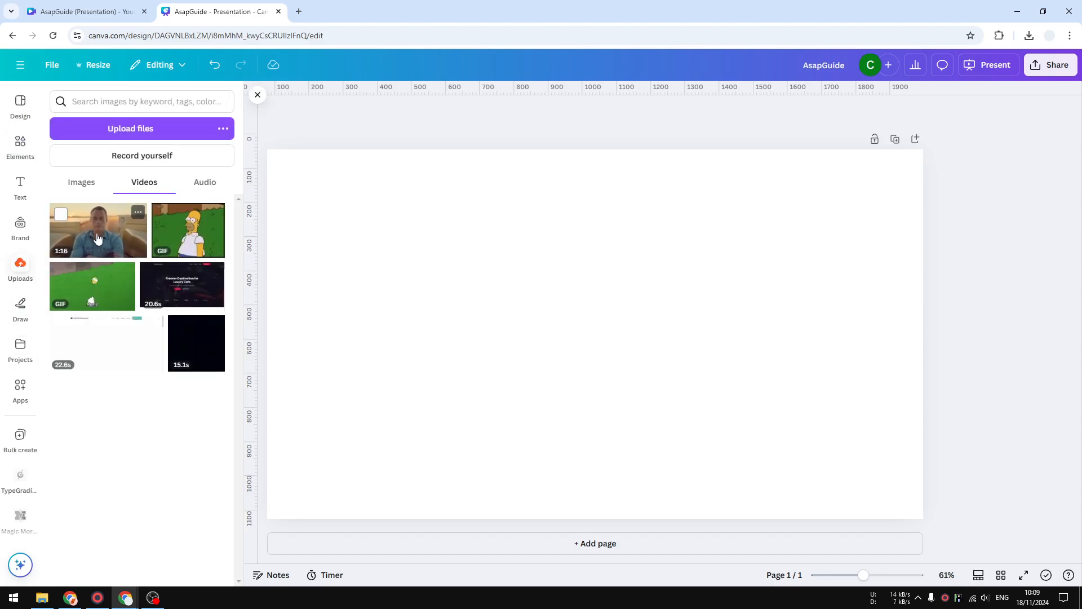
click(113, 234)
click(595, 332)
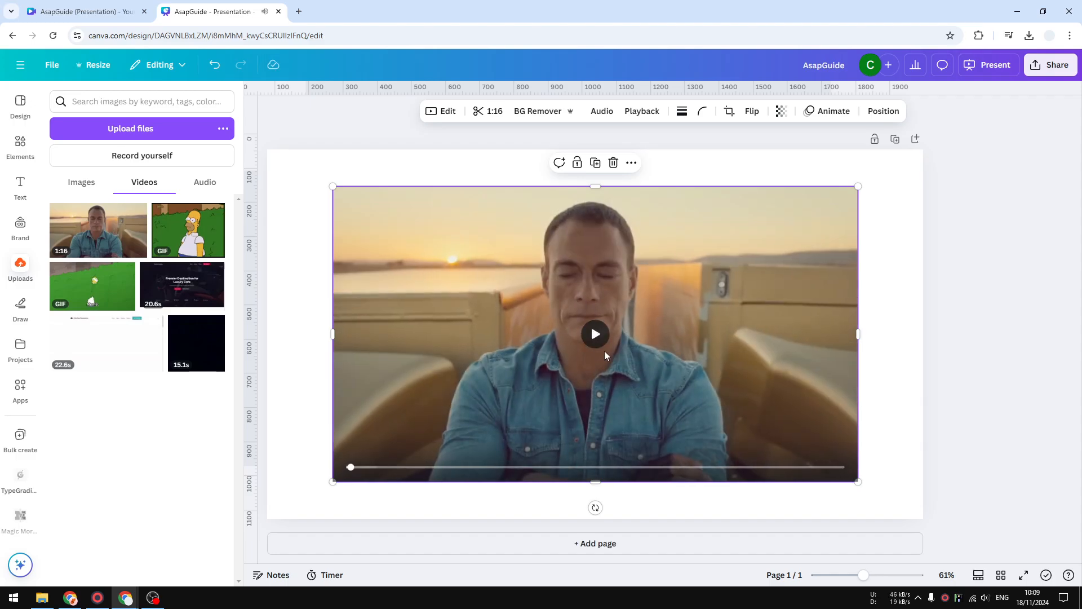
click(553, 468)
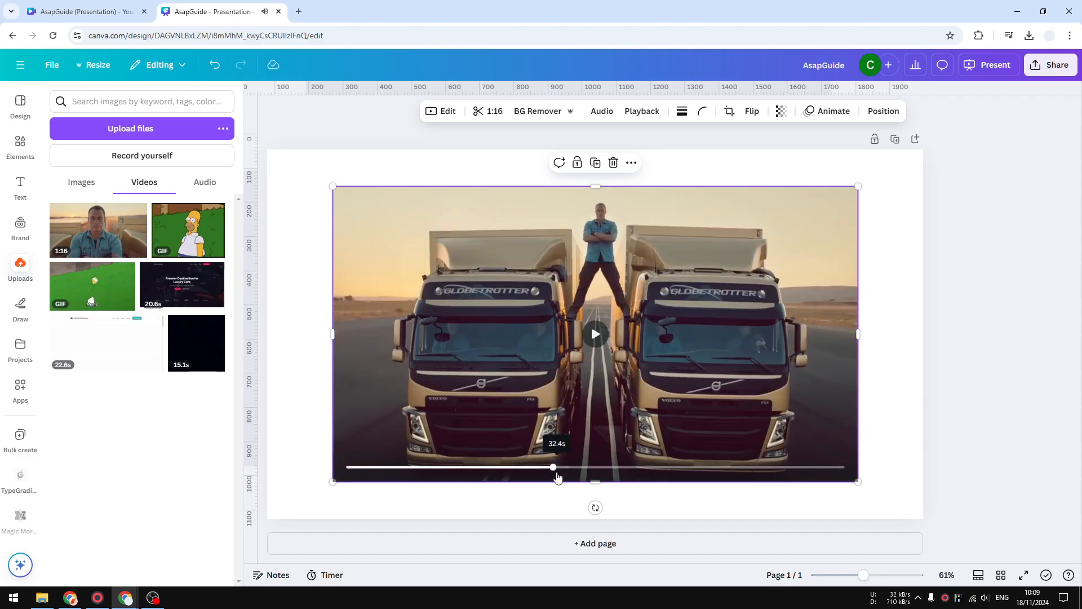
click(514, 467)
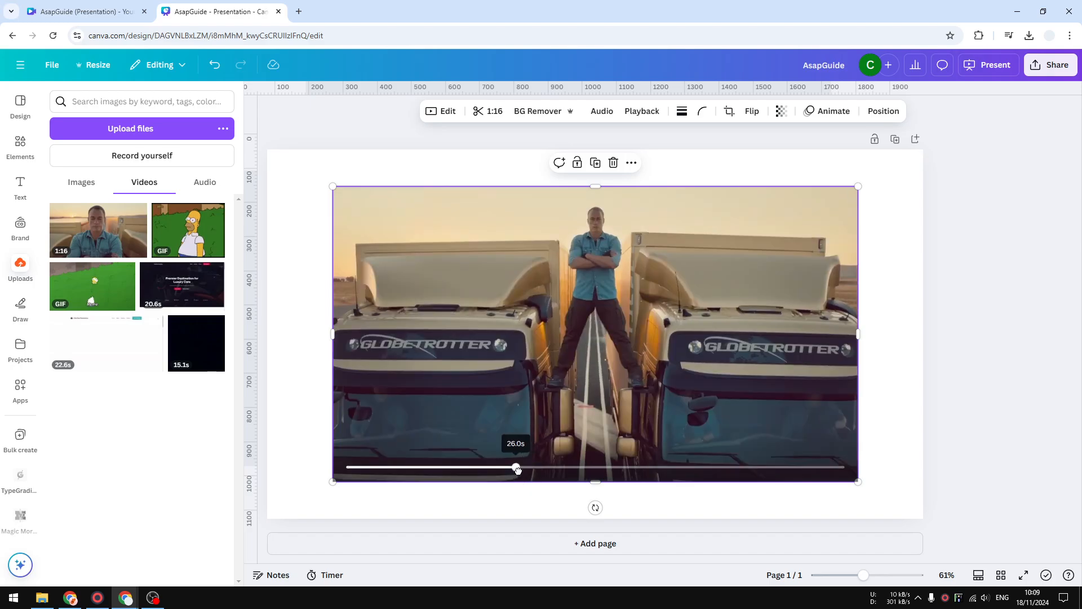
drag(512, 467, 613, 466)
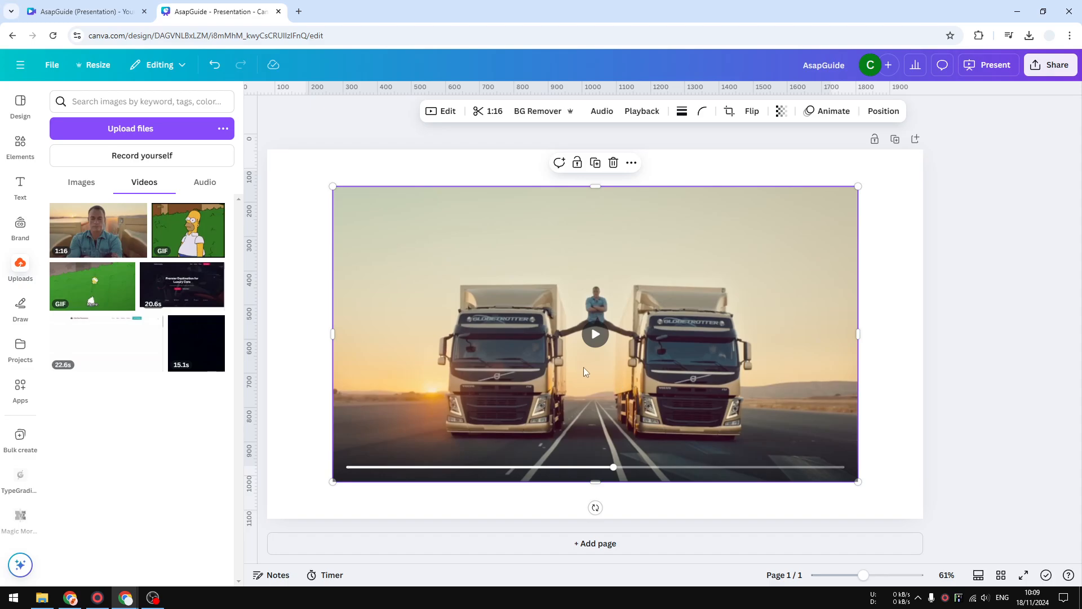
Set the video as the page background and show the page's duration timeline
right_click(498, 416)
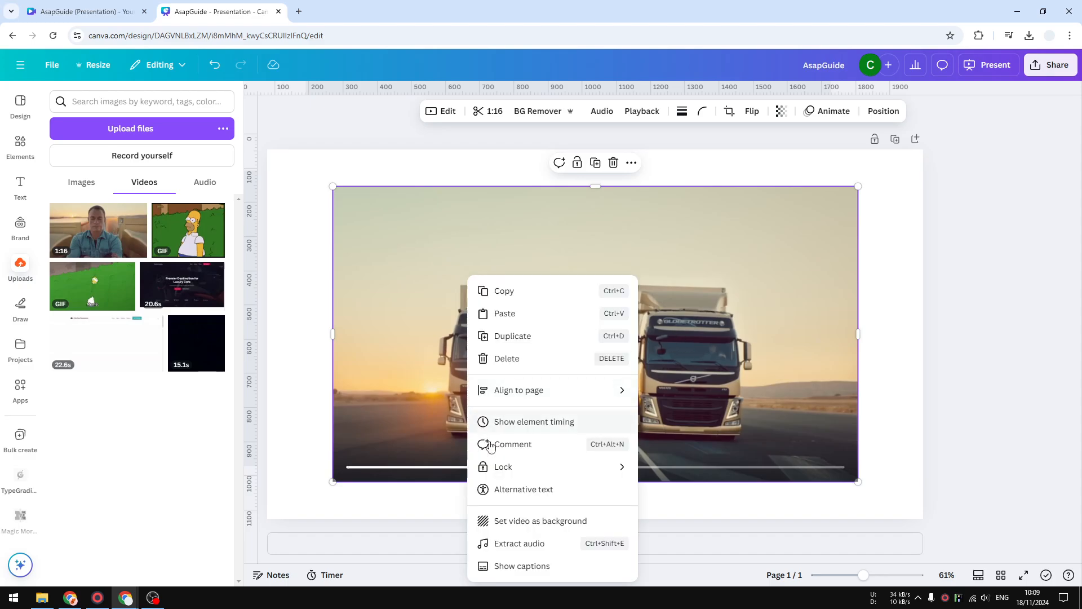
click(539, 521)
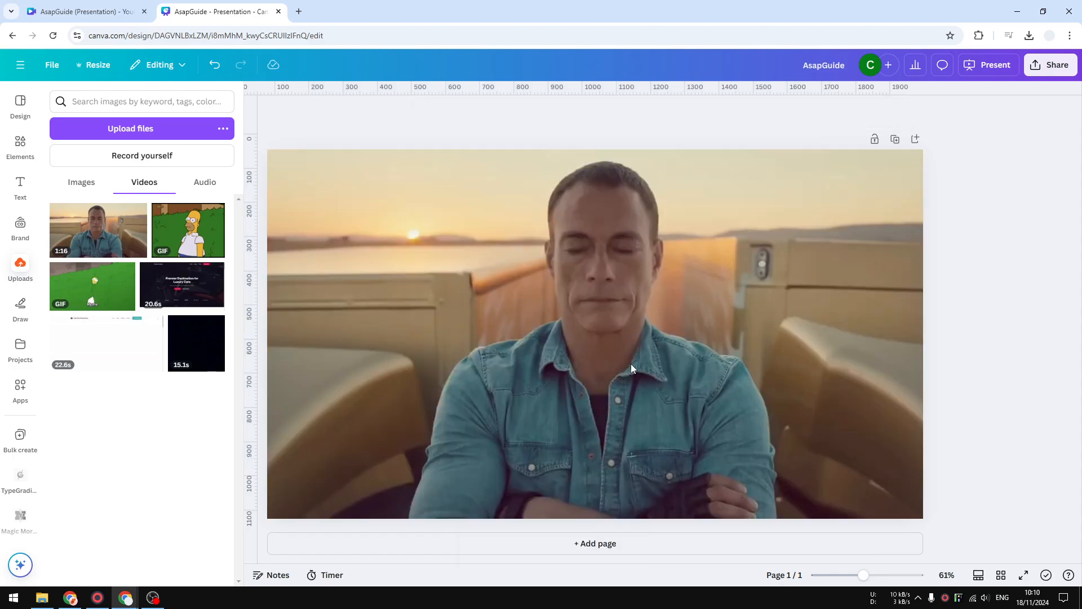
click(978, 575)
click(327, 575)
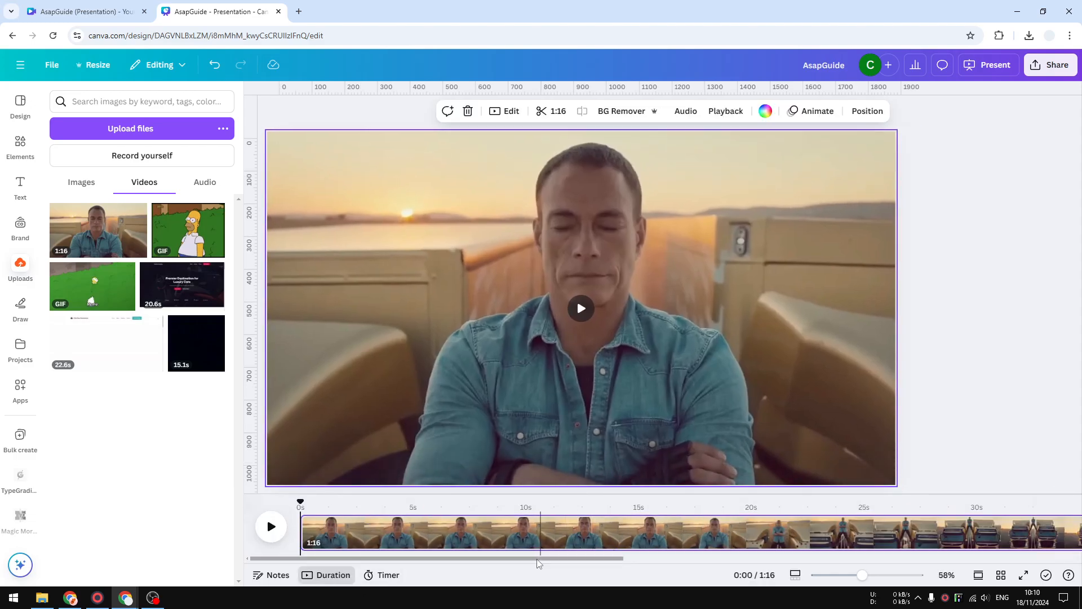
Try splitting the video page at 0:21 on the timeline and undo that split
mouse_move(595, 329)
drag(558, 559, 629, 562)
drag(544, 471, 667, 472)
click(634, 556)
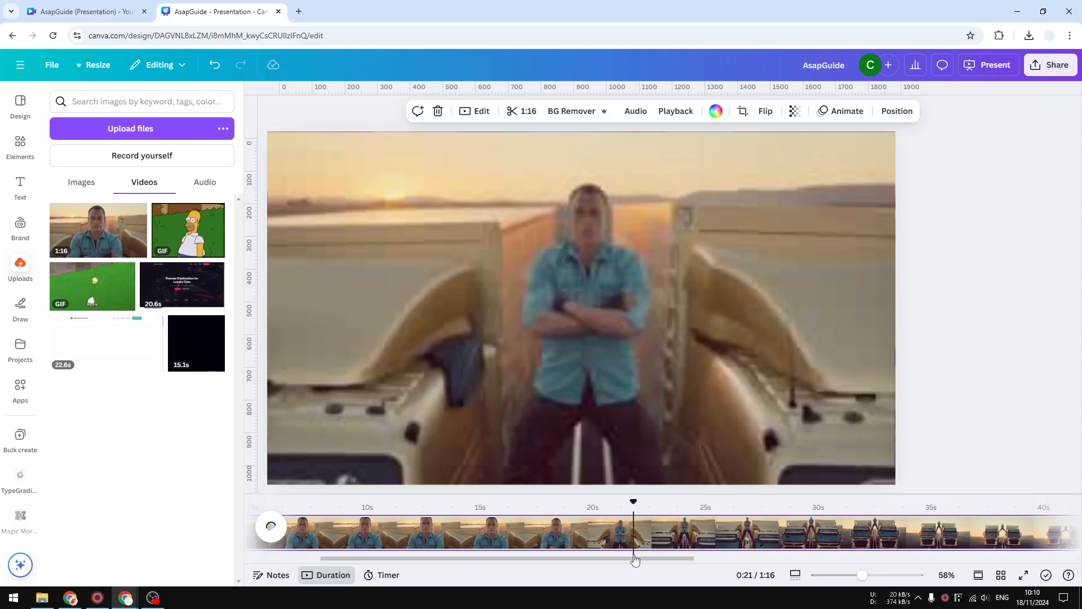
drag(627, 561, 796, 558)
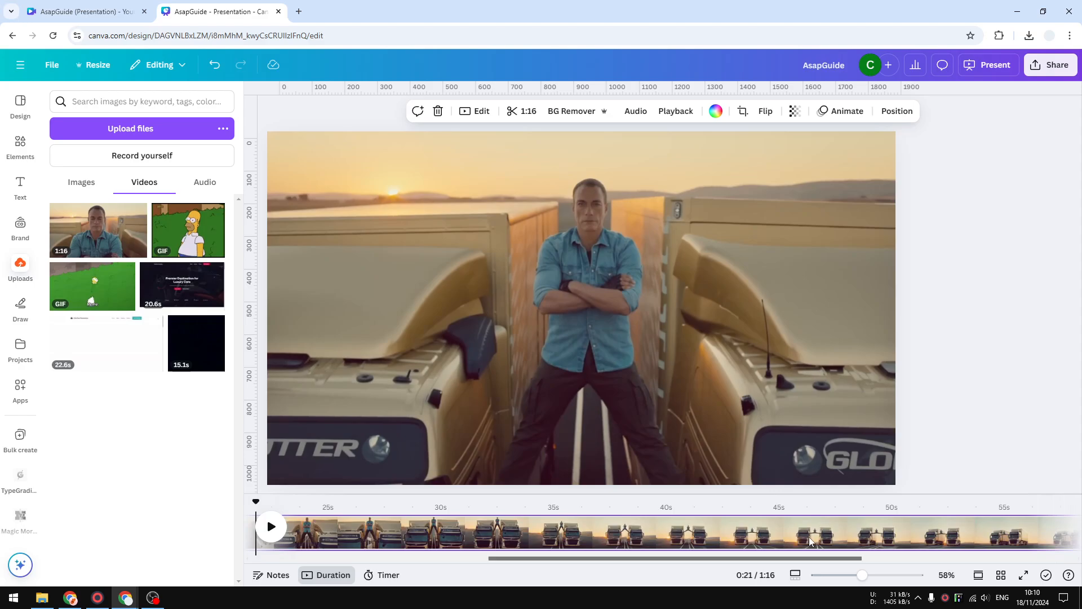
right_click(587, 529)
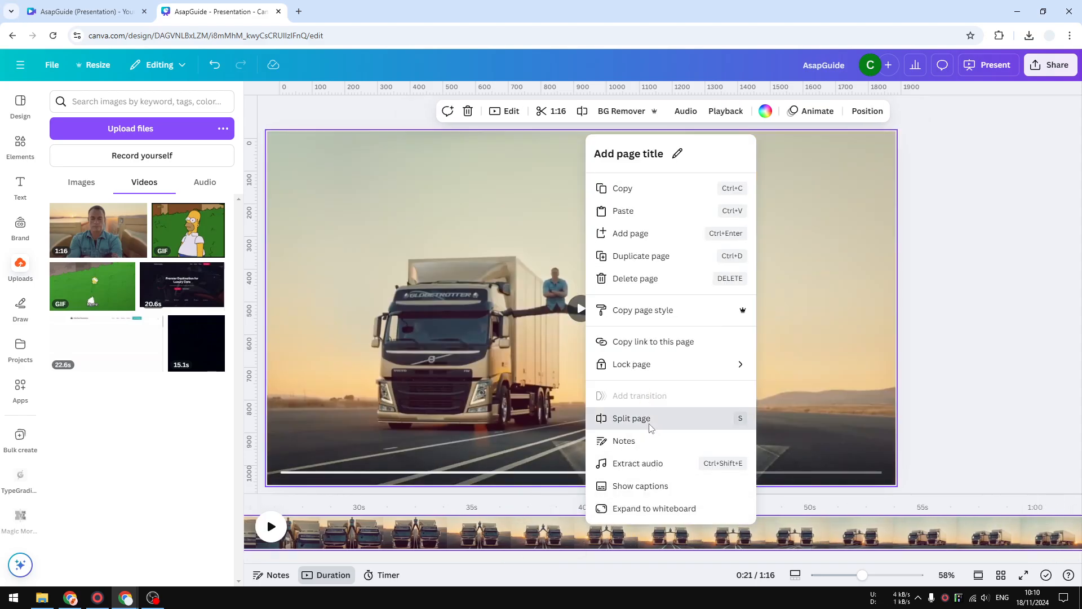
click(650, 427)
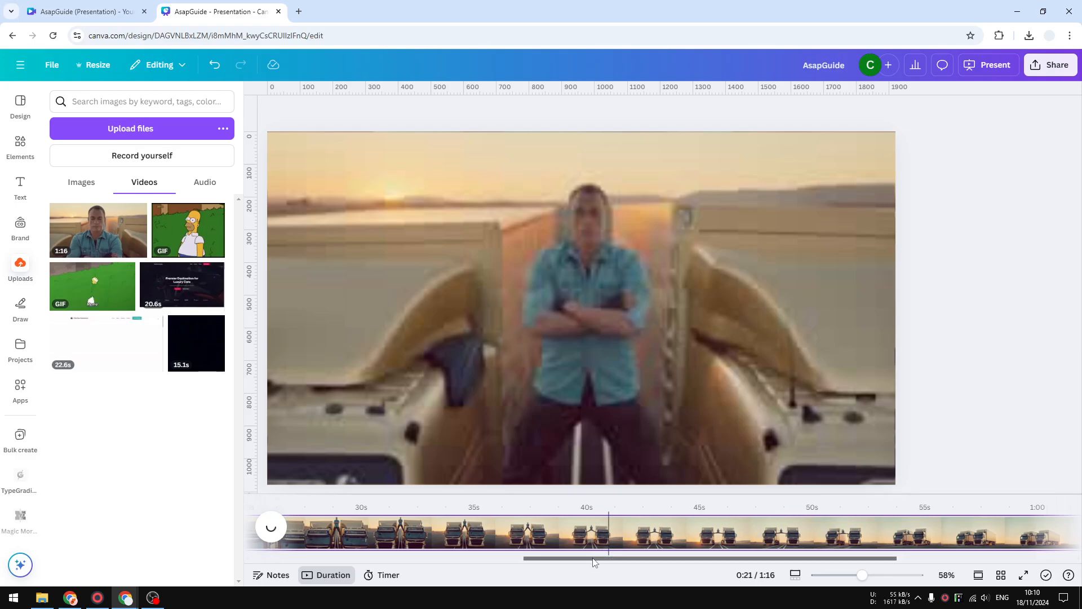
drag(593, 561, 331, 555)
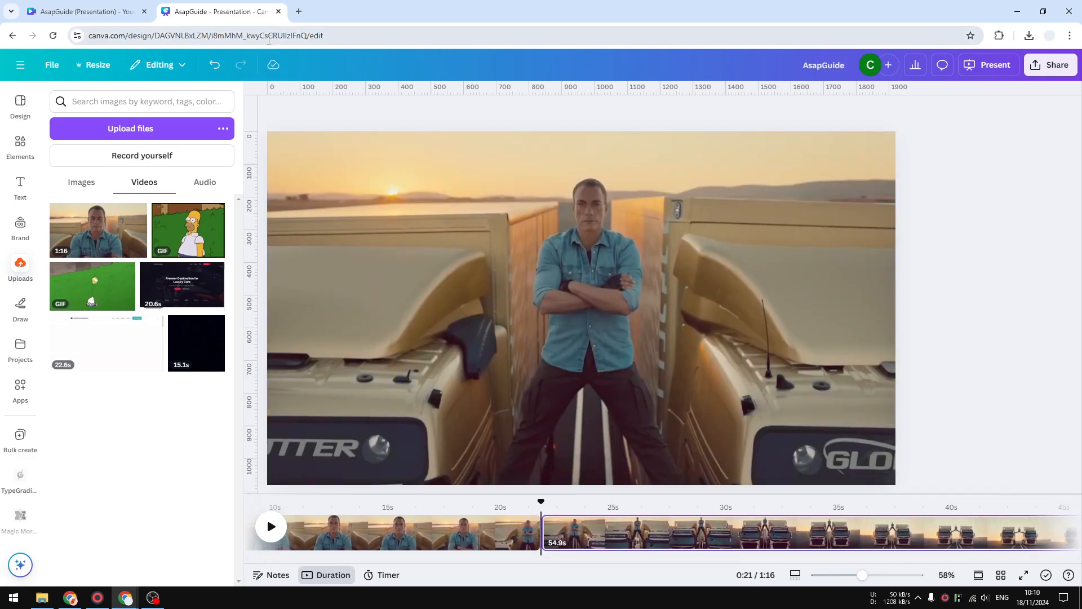
click(215, 64)
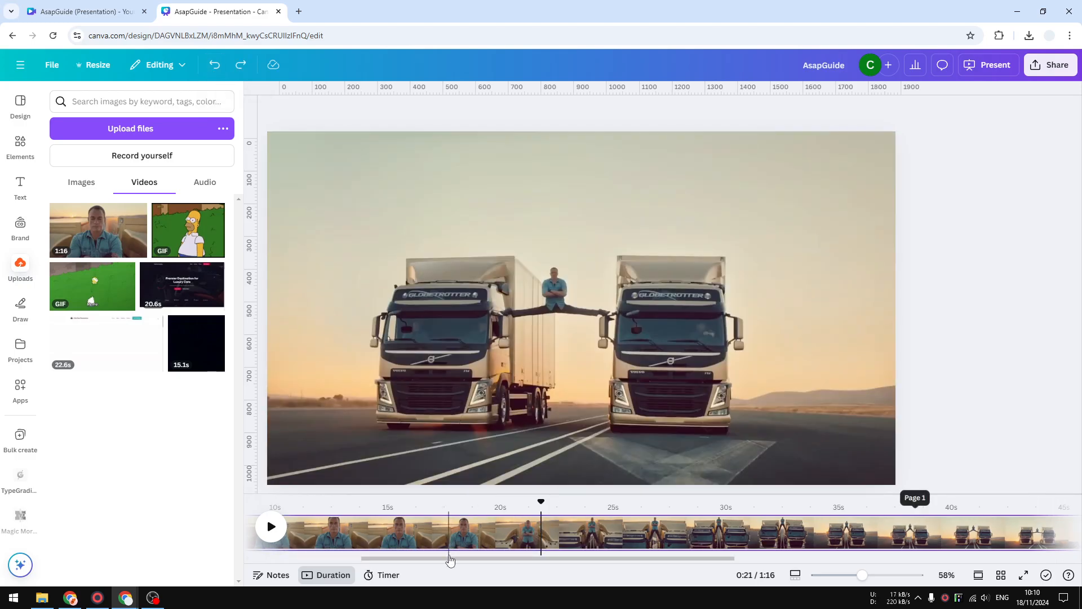
Split the video page at 39.9 s, where the wanted truck scene starts
drag(450, 560, 503, 559)
click(721, 497)
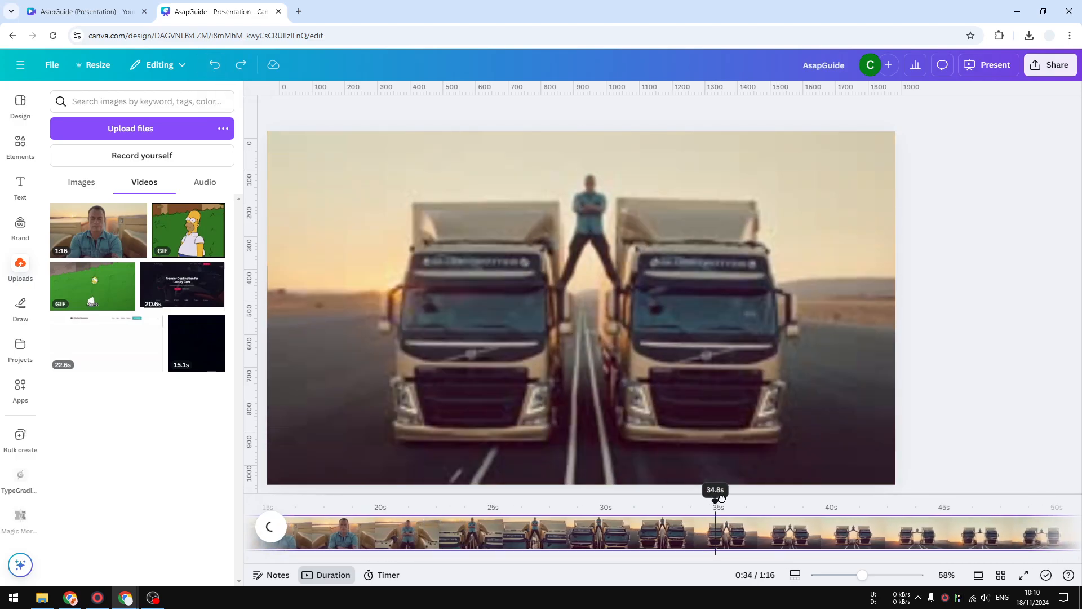
drag(722, 498, 830, 498)
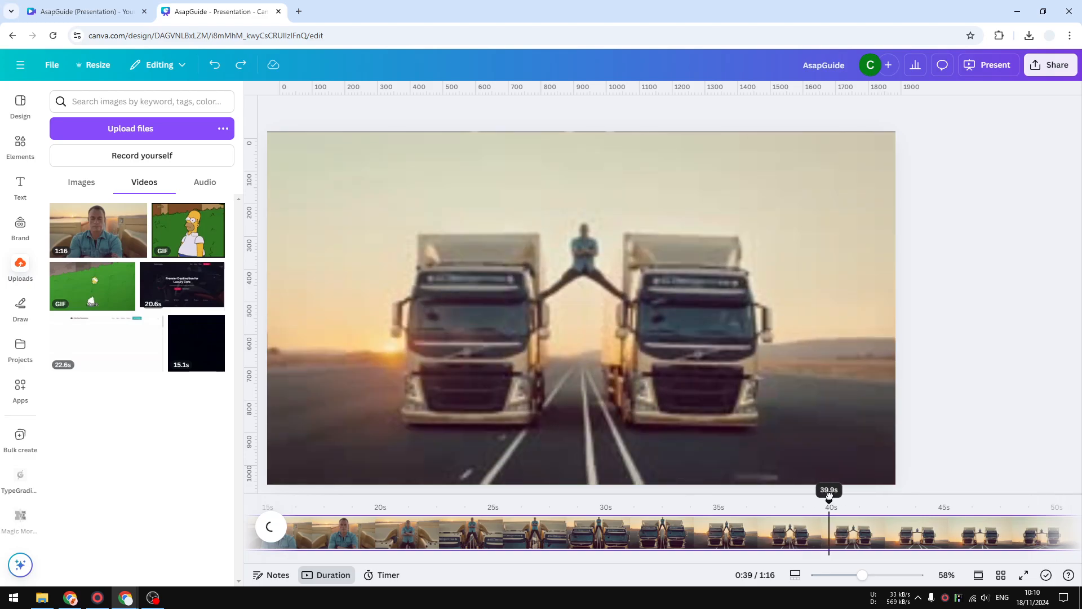
right_click(833, 536)
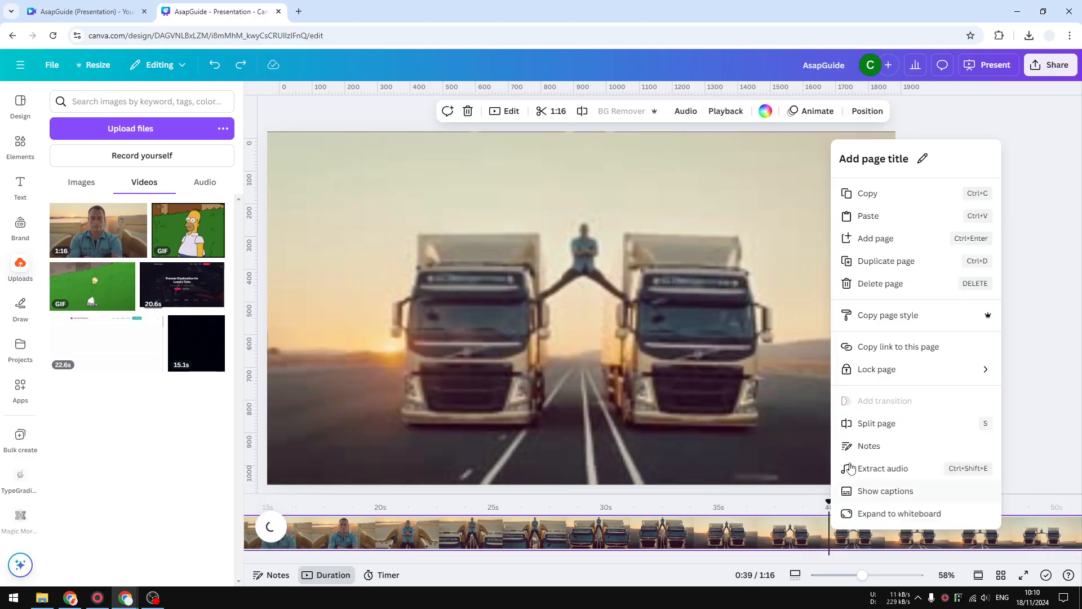
click(896, 422)
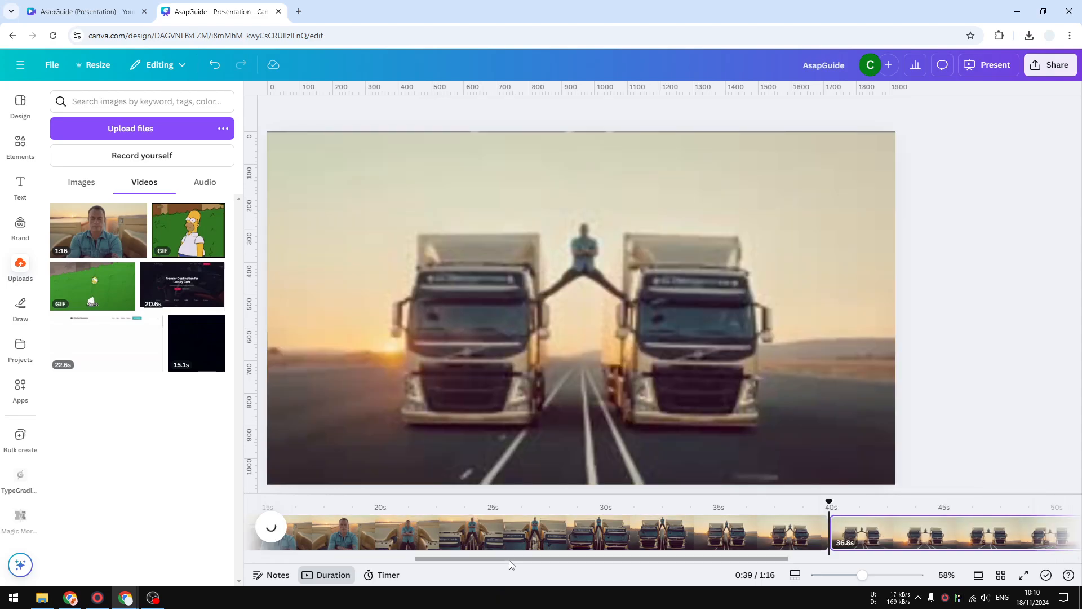
Split the second video segment at 0:47 to mark the end of the wanted scene
drag(509, 559, 692, 558)
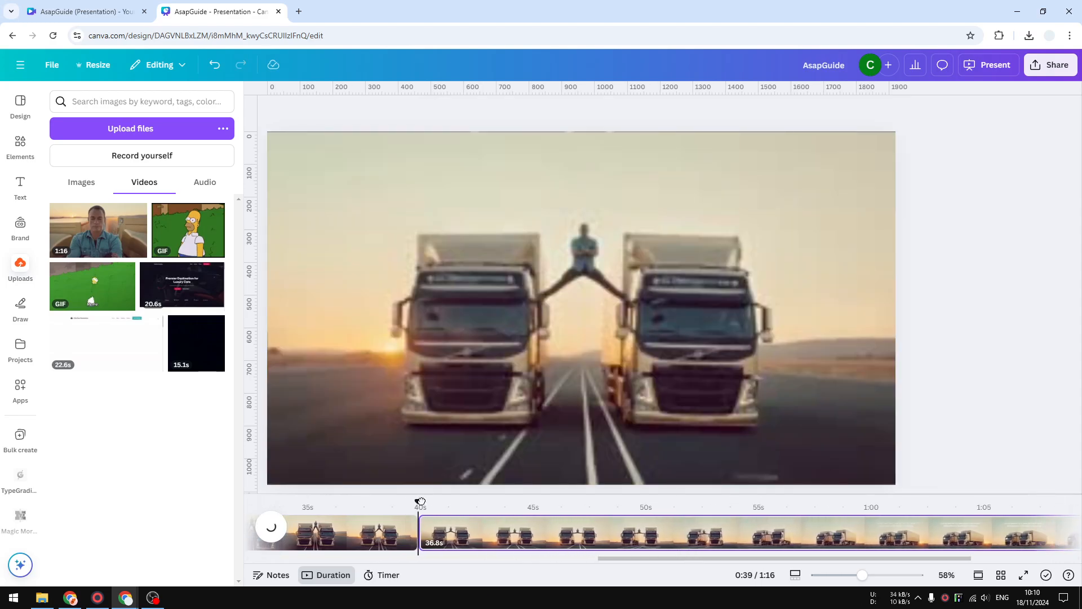
drag(421, 501, 593, 499)
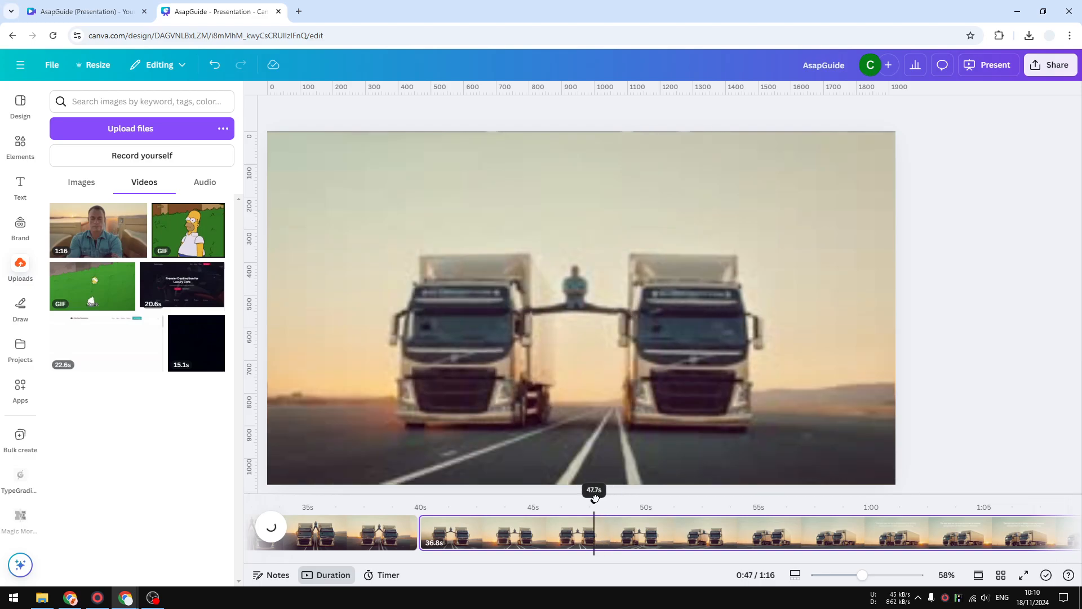
right_click(592, 534)
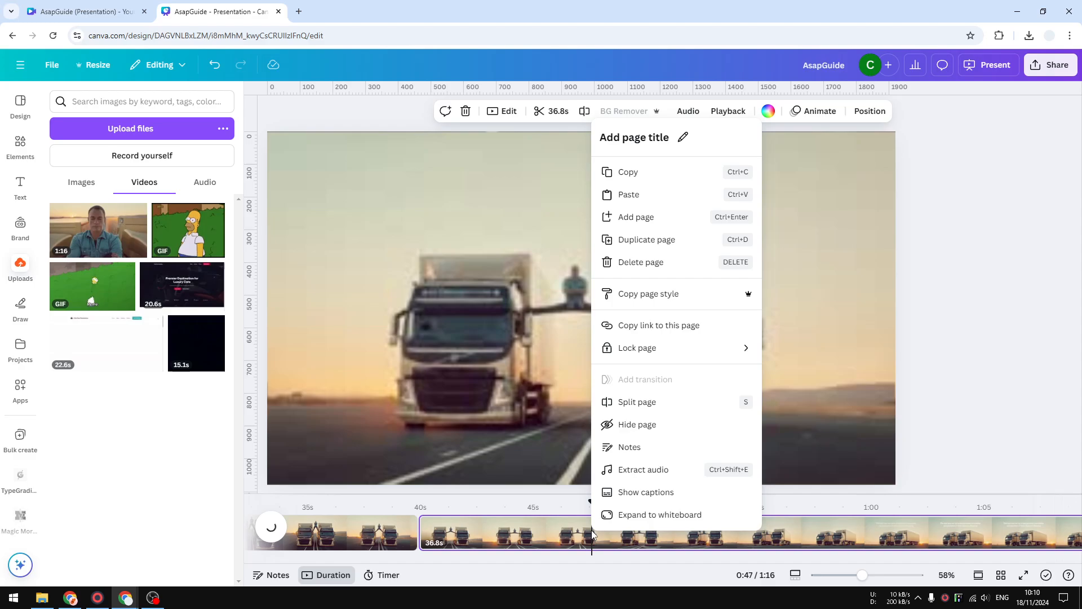
click(612, 402)
Delete the segment after the 0:47 split and the opening 39.9 s segment, keeping only the middle clip
right_click(648, 530)
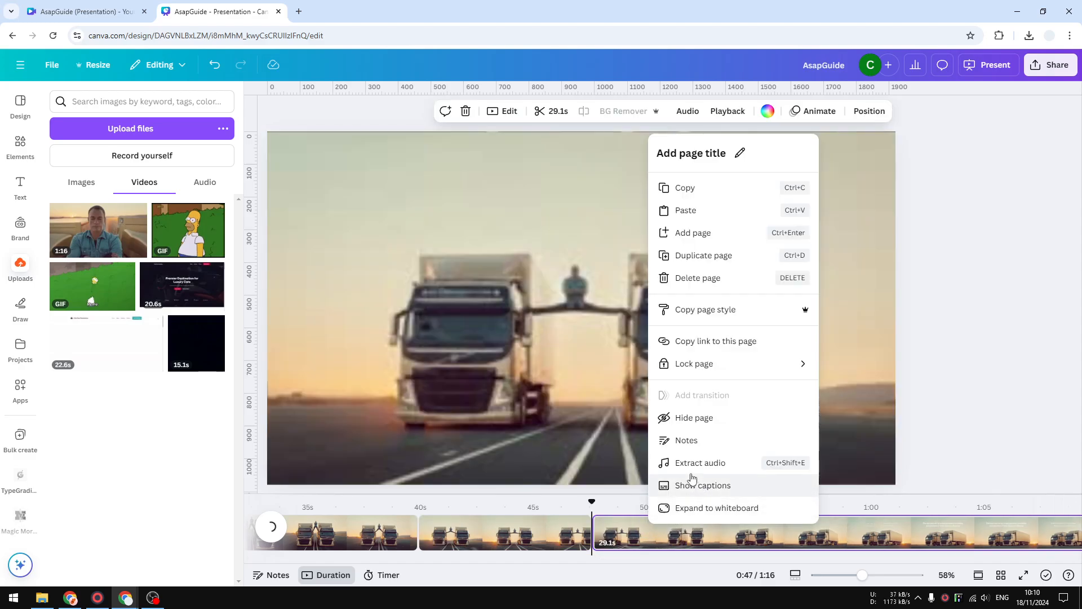
click(707, 278)
right_click(374, 525)
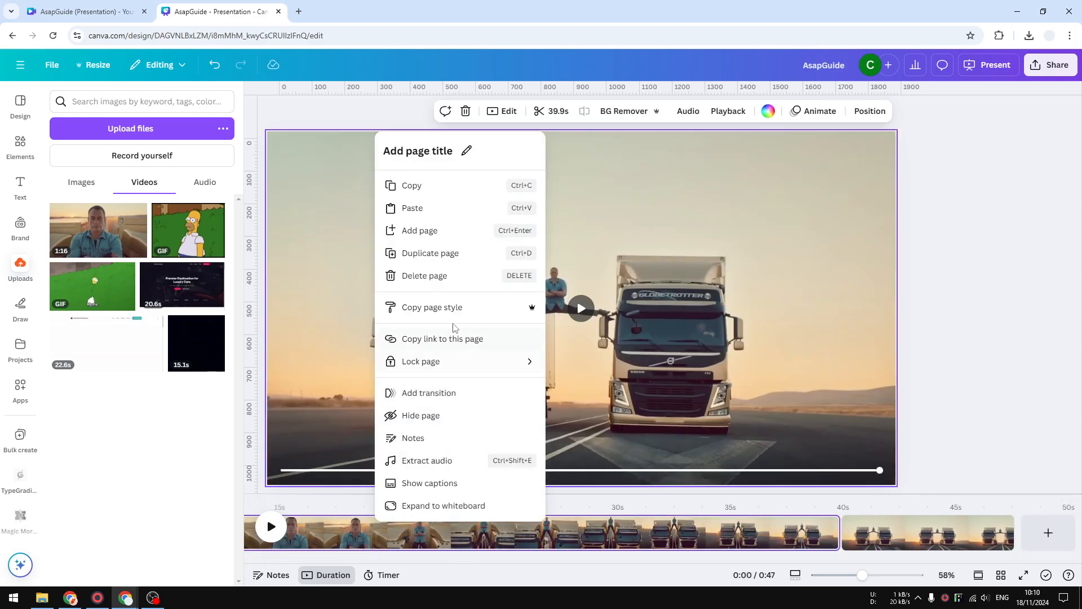
click(424, 276)
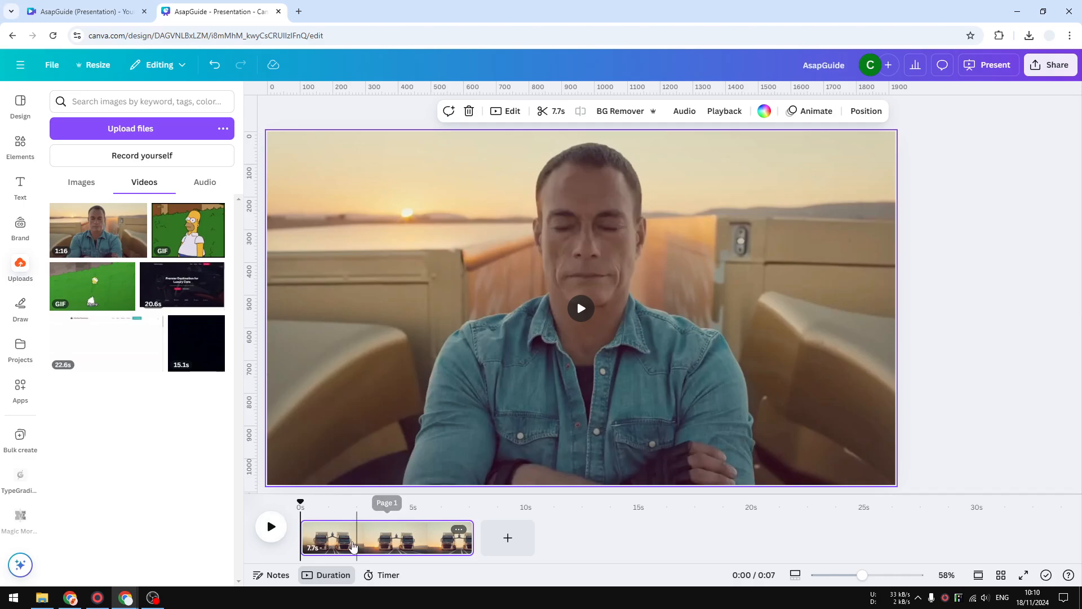
Play the start of the remaining clip to check it and leave the clip selected
click(272, 527)
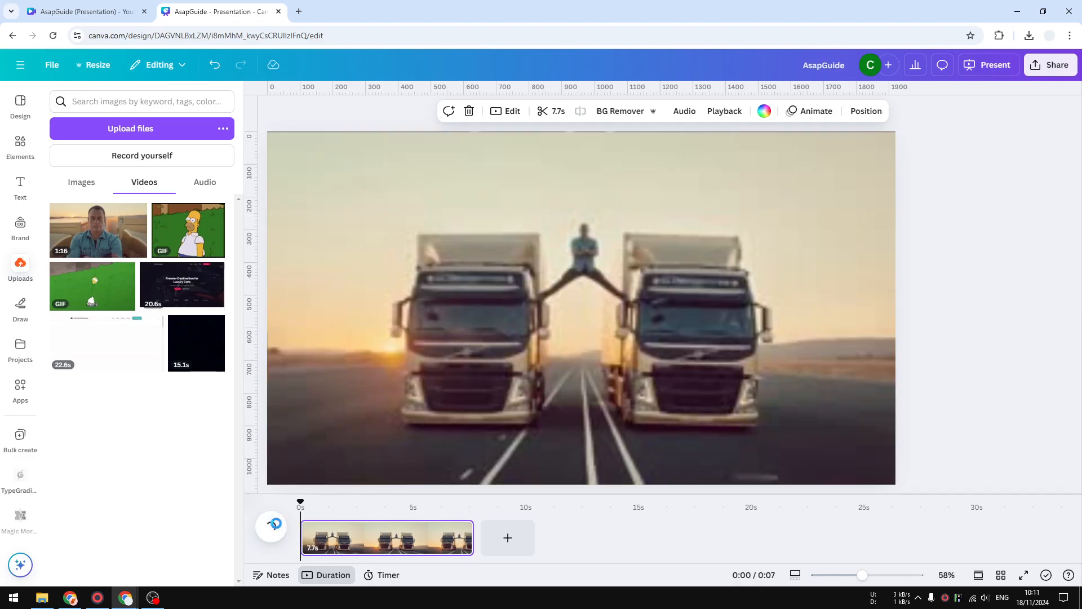
click(271, 527)
right_click(354, 550)
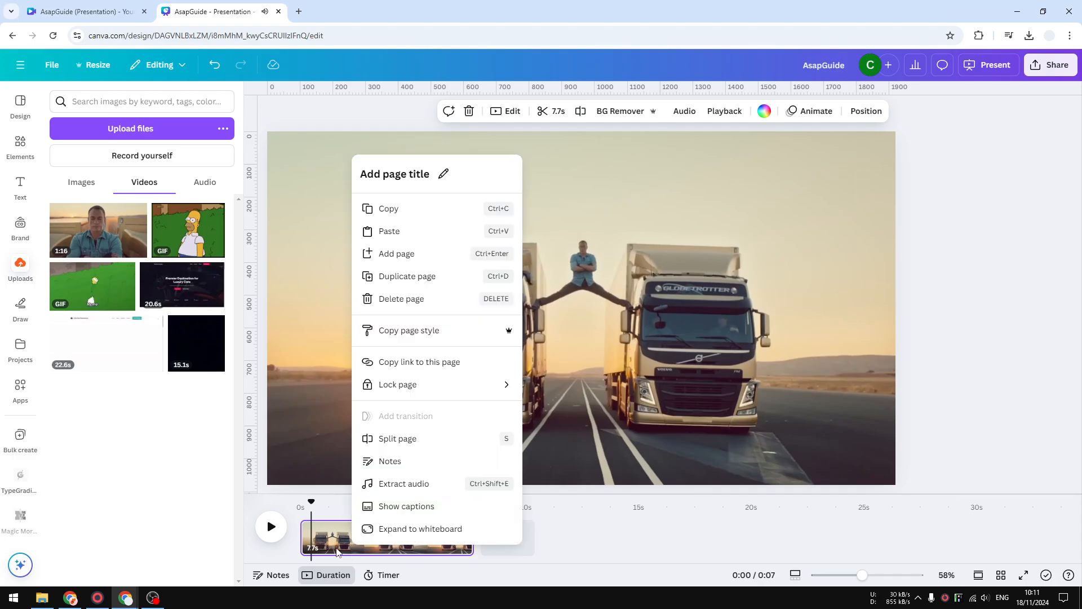
click(343, 525)
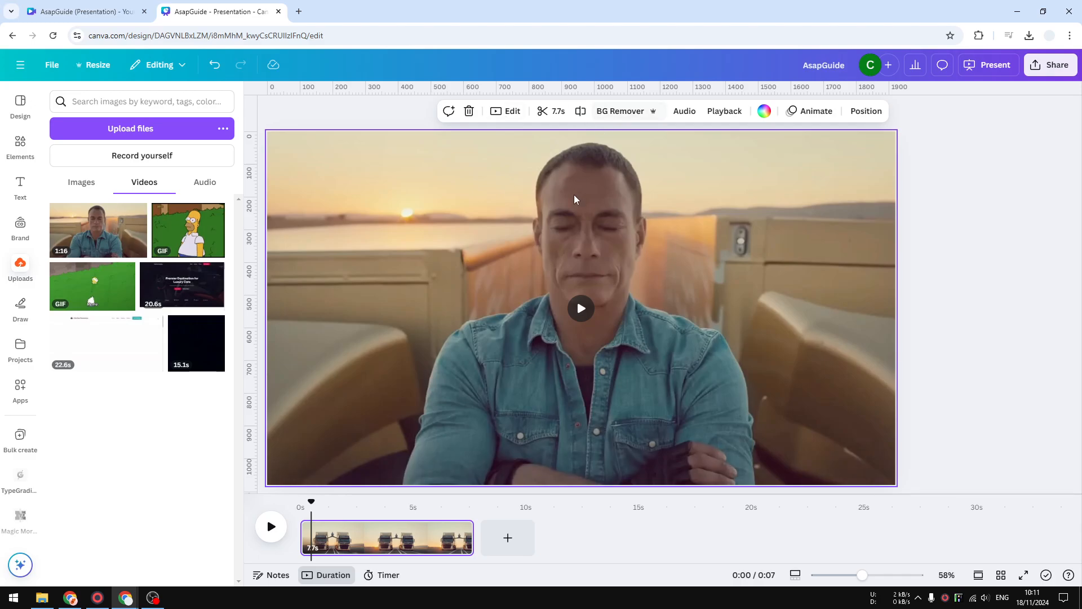
Mute the clip's audio, check its playback, and trim the clip's end to a length of 6.1 s
click(633, 111)
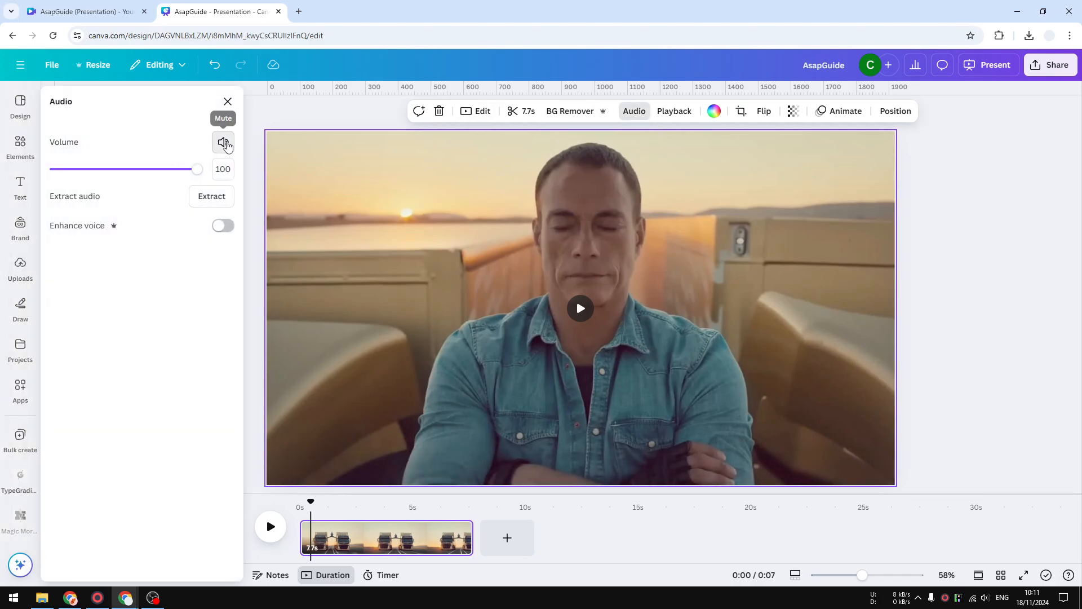
click(223, 143)
click(270, 527)
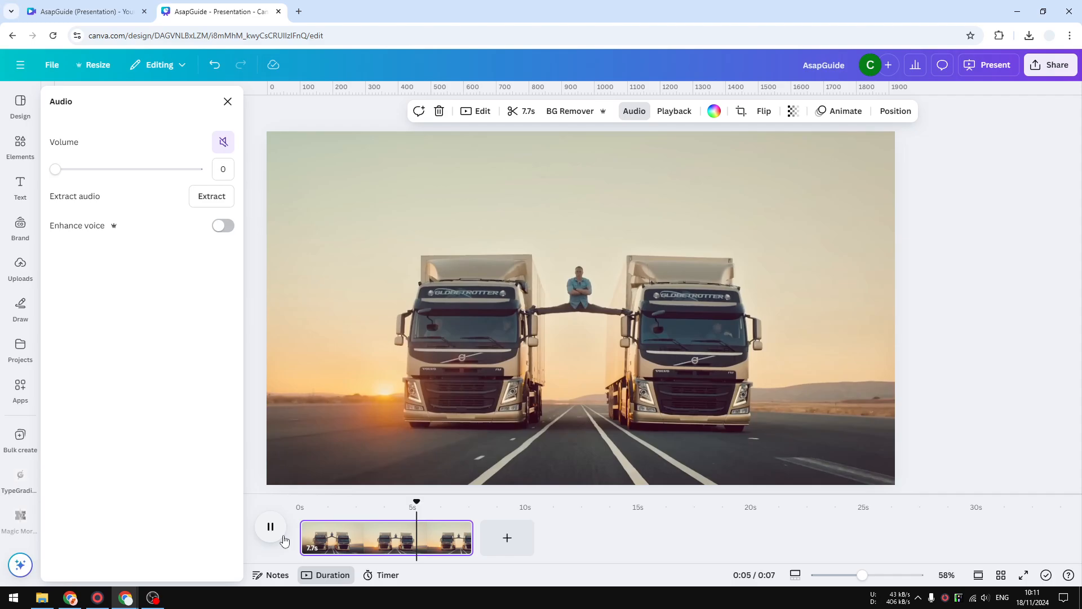
click(270, 527)
drag(472, 538, 439, 535)
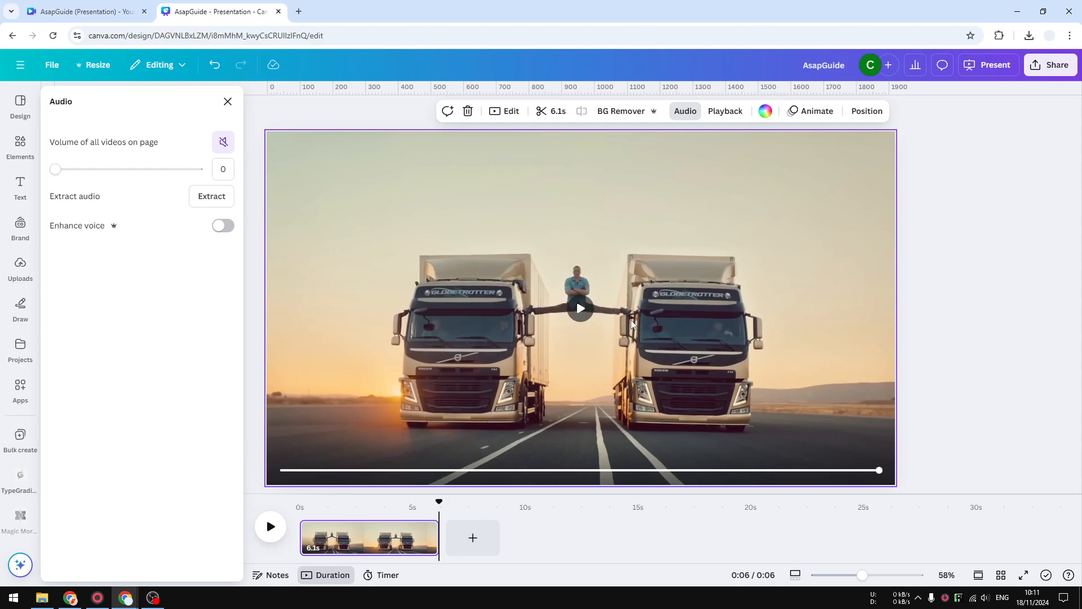
Set the design's download file type to GIF and reduce its size to 0.4 (768 × 432 px)
click(1050, 64)
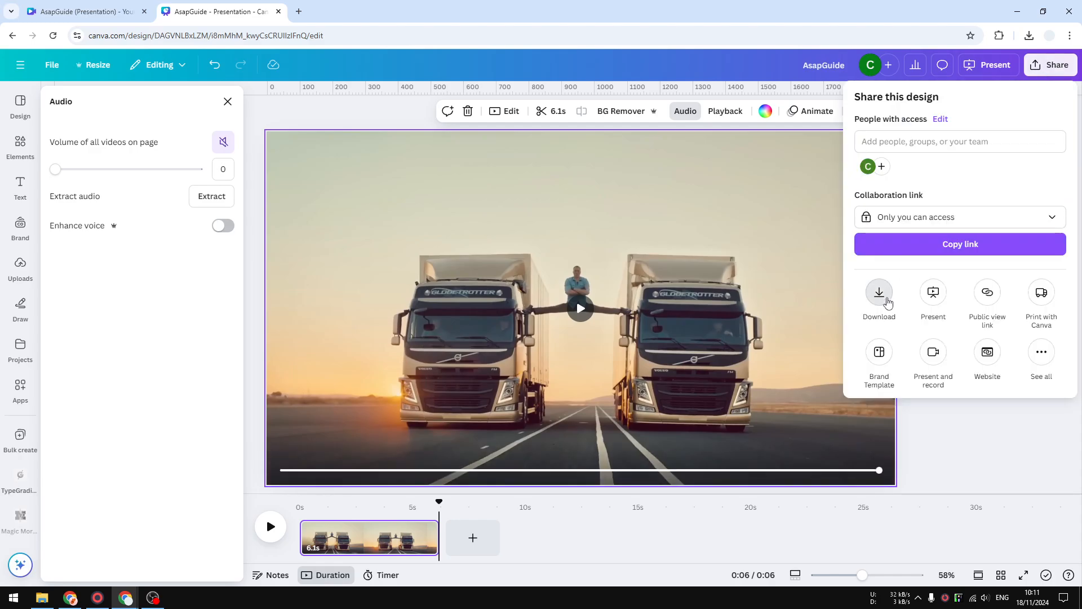
click(880, 293)
click(858, 152)
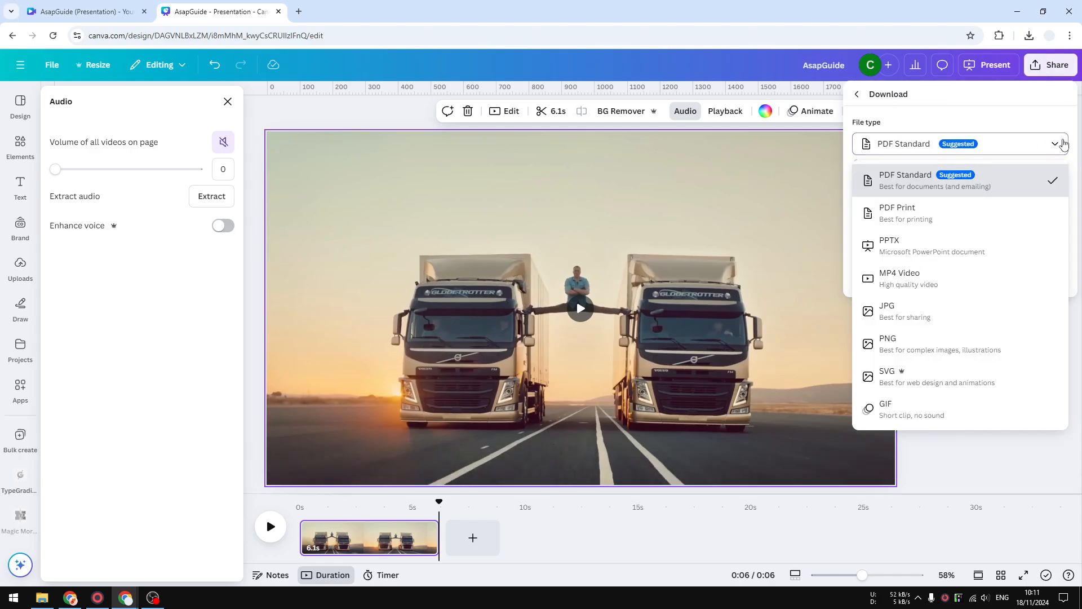
click(917, 420)
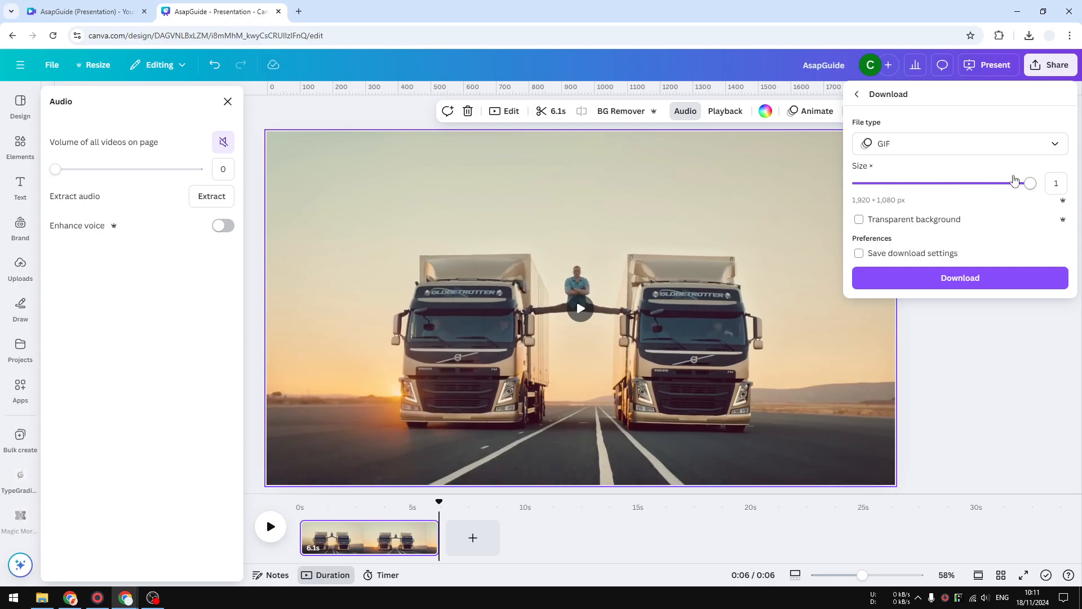
drag(965, 183, 902, 183)
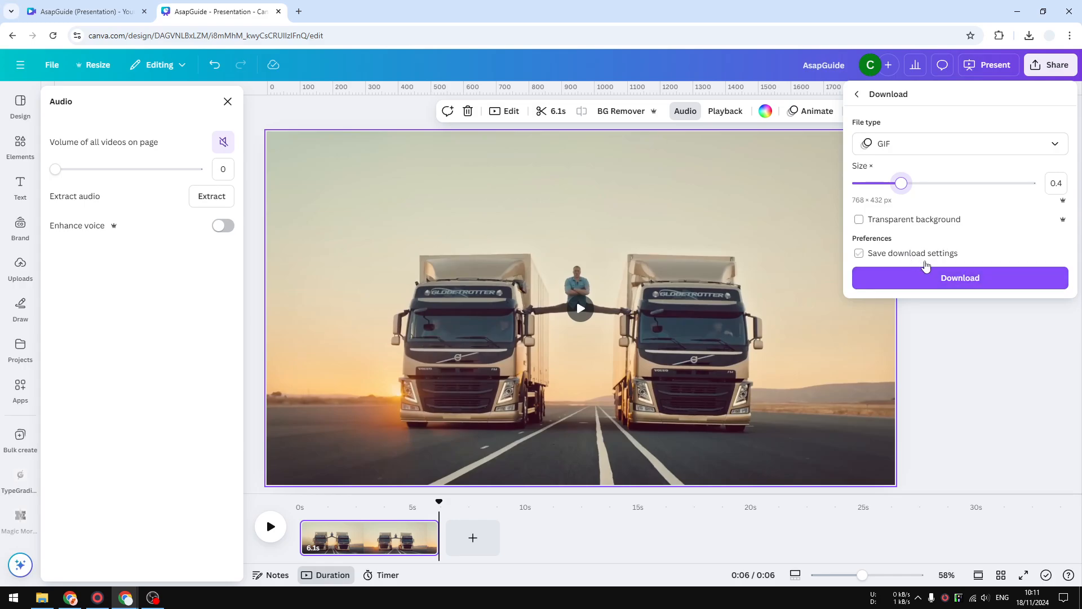
Download the design as a GIF and open the downloaded AsapGuide.gif in a new browser tab
click(977, 286)
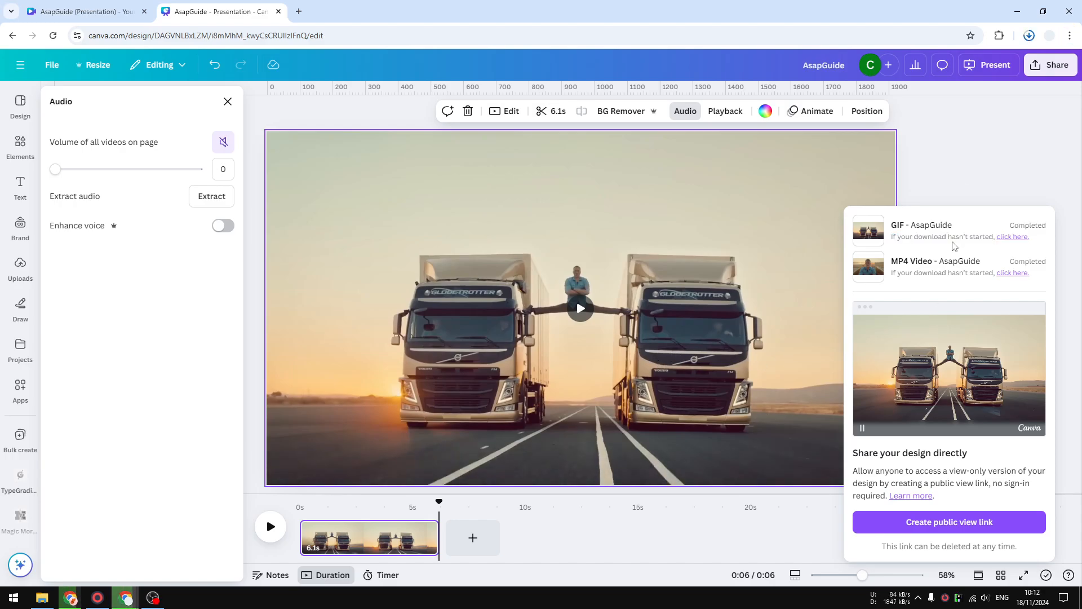
click(1030, 36)
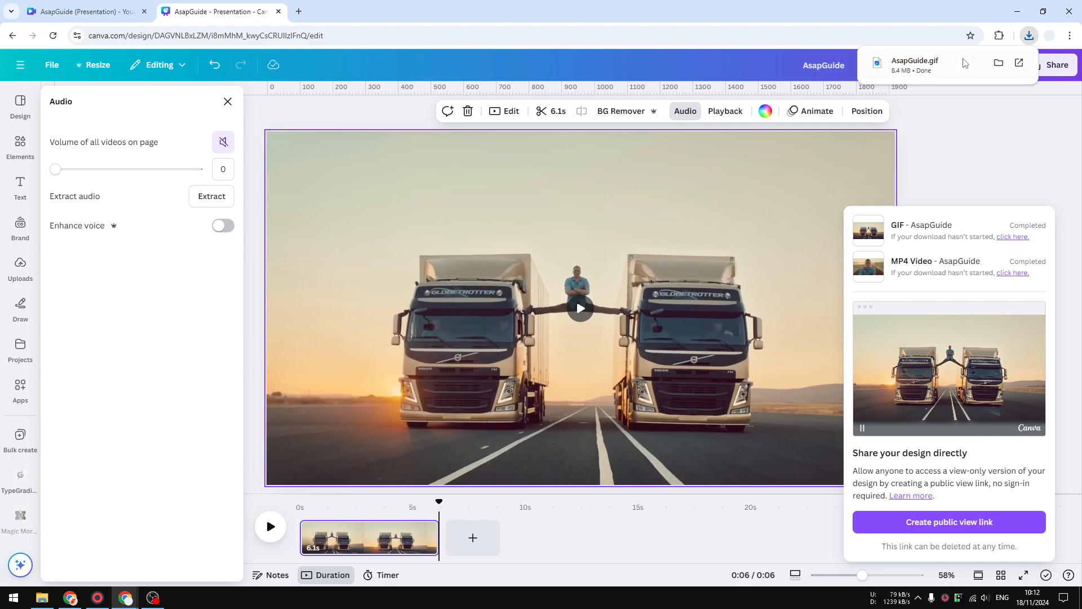
drag(916, 66, 428, 12)
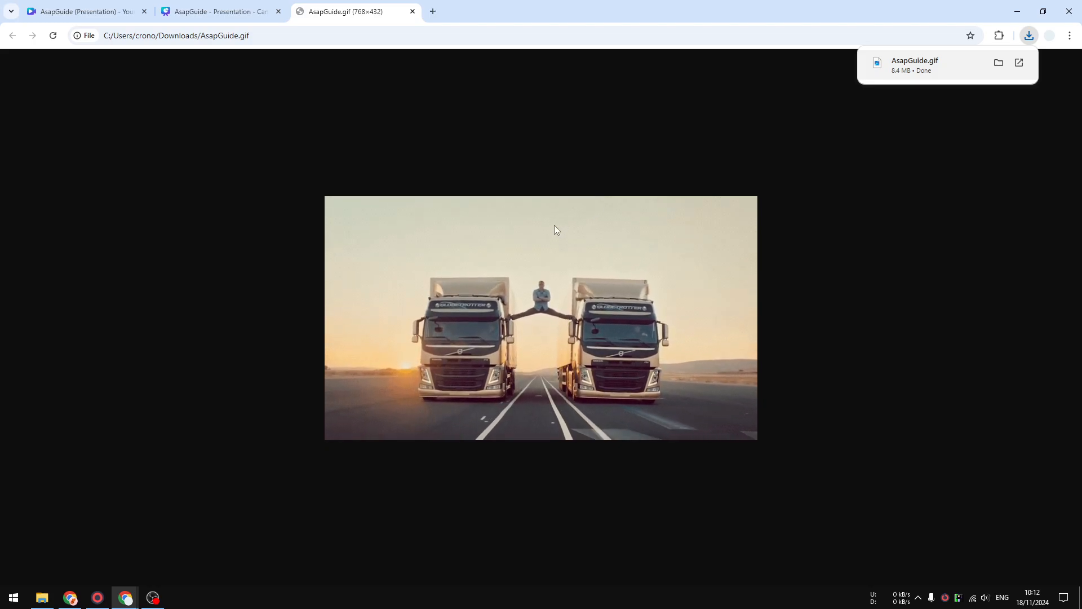
Compare the downloaded GIF with the original clip by switching between them and playing the clip in the Canva design
click(221, 11)
click(345, 11)
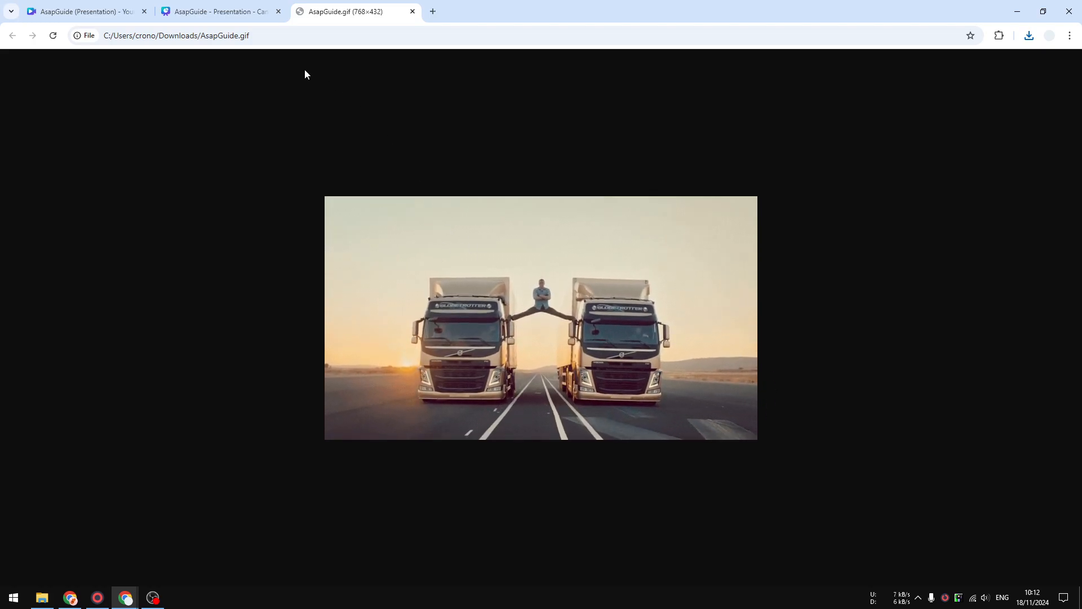
click(220, 11)
click(581, 309)
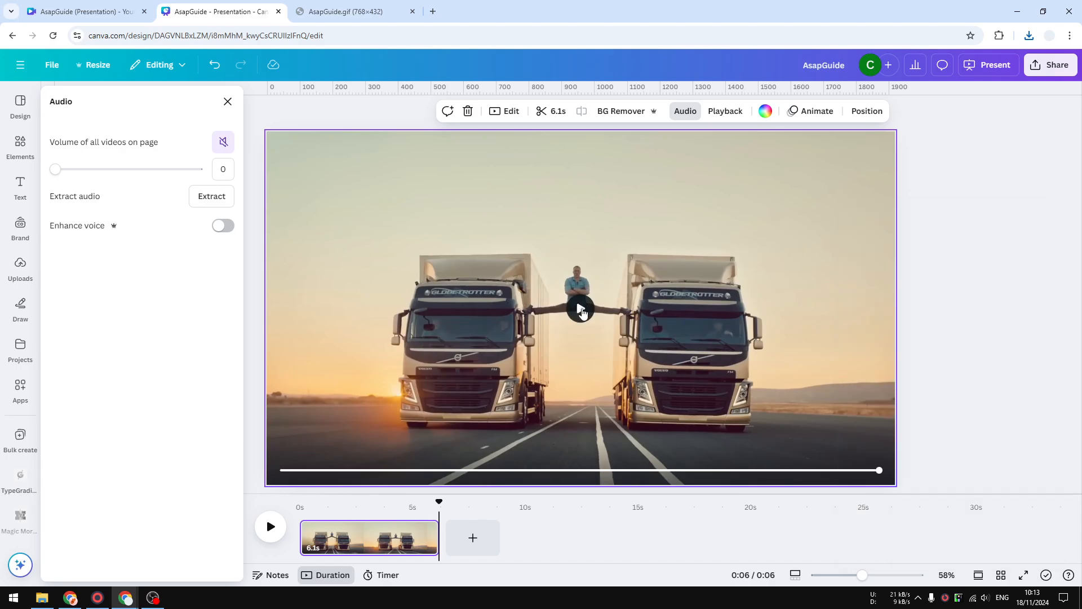
click(581, 309)
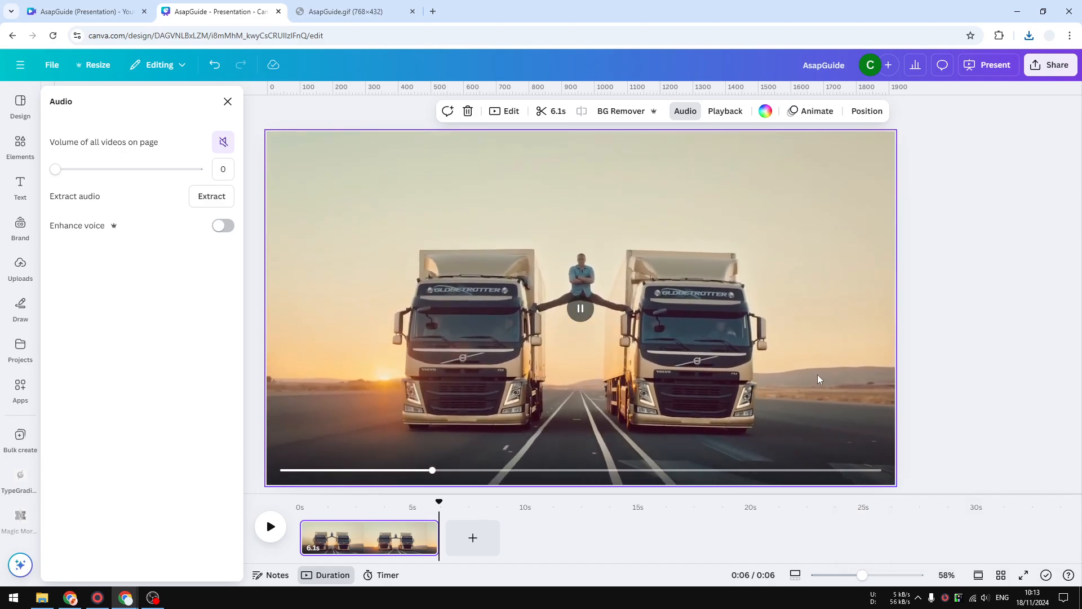